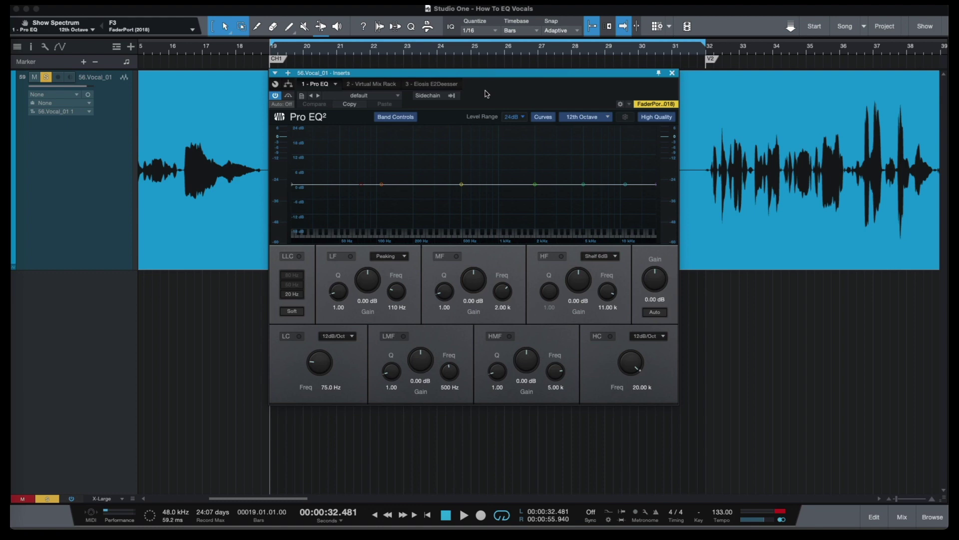
Play the vocal and sweep a narrow MF boost of about 13.3 dB around 2.84 kHz, with Q at 15.12.
key("space")
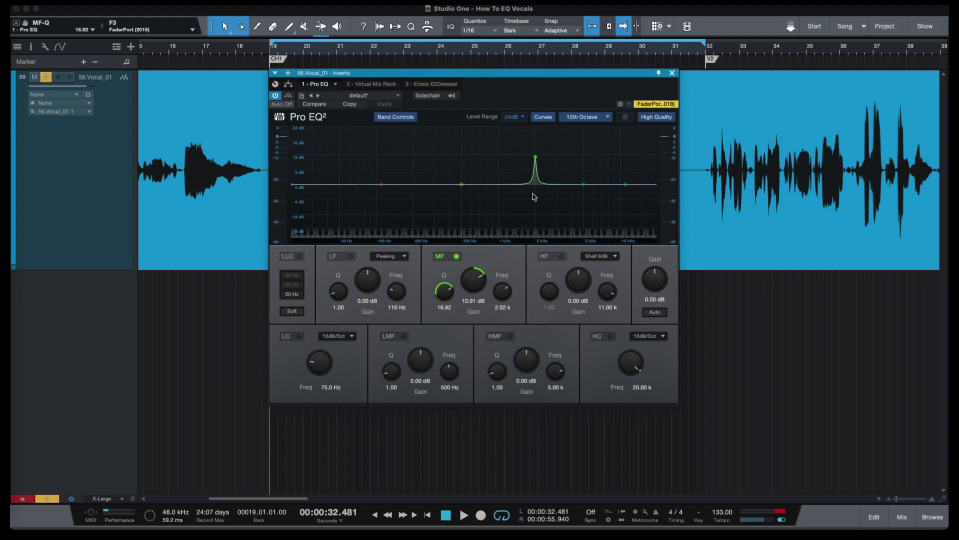
key("space")
left_click_drag(535, 157, 553, 153)
scroll(553, 152, "down", 2)
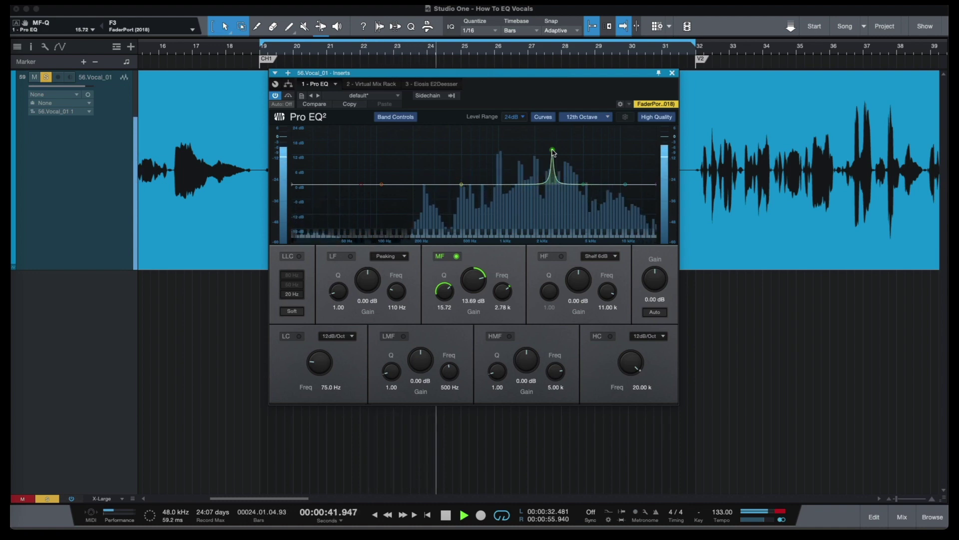
left_click_drag(554, 152, 554, 154)
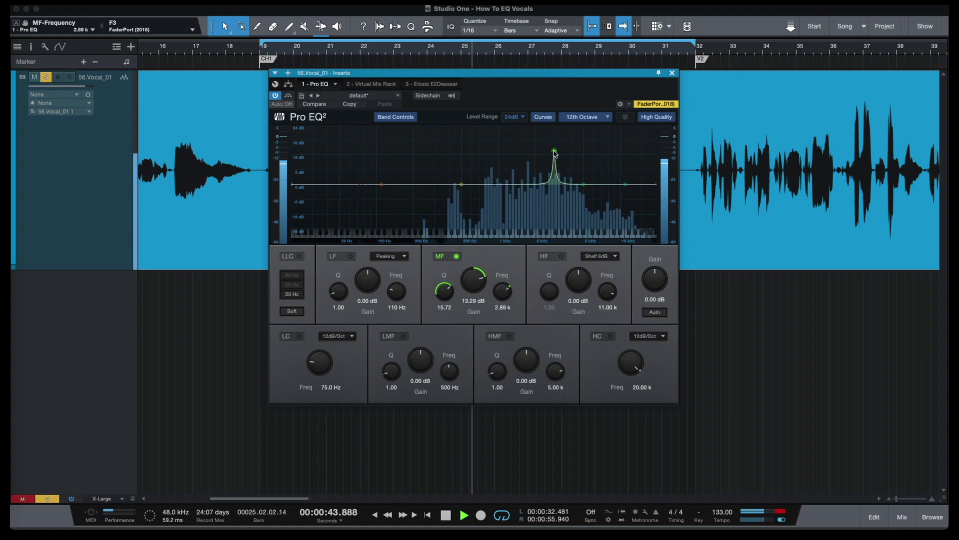
scroll(554, 152, "down", 3)
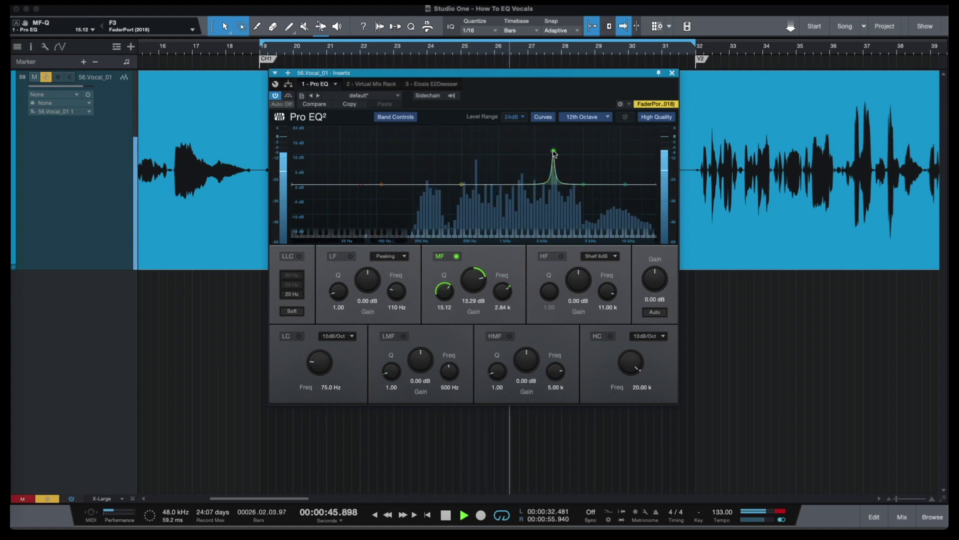
Turn the MF band into a 9.32 dB cut at 3.00 kHz and listen to the vocal with it.
key("space")
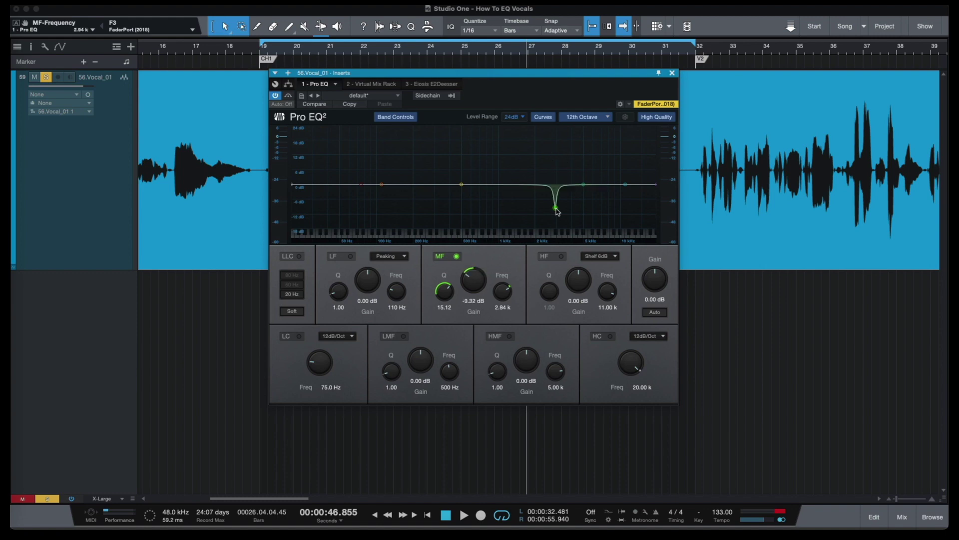
key("space")
left_click_drag(557, 211, 558, 211)
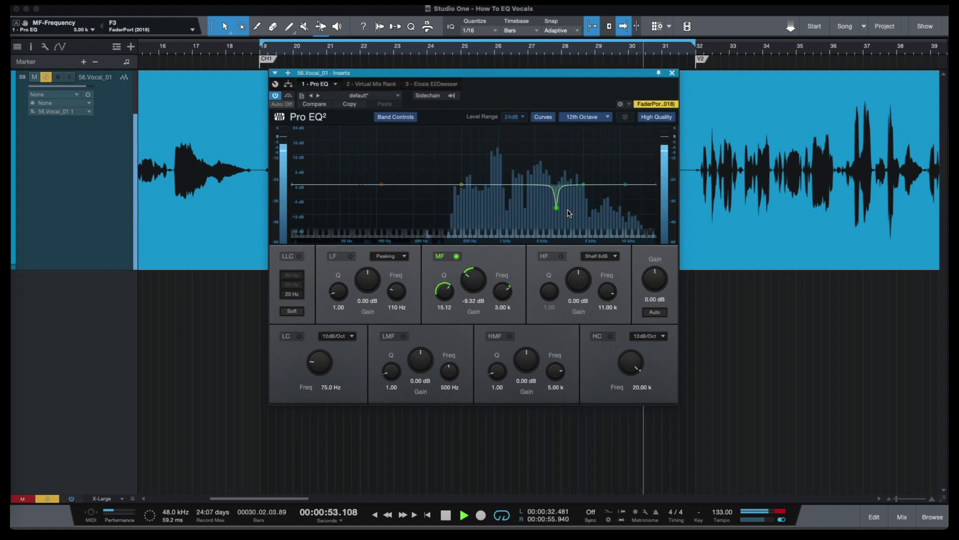
key("space")
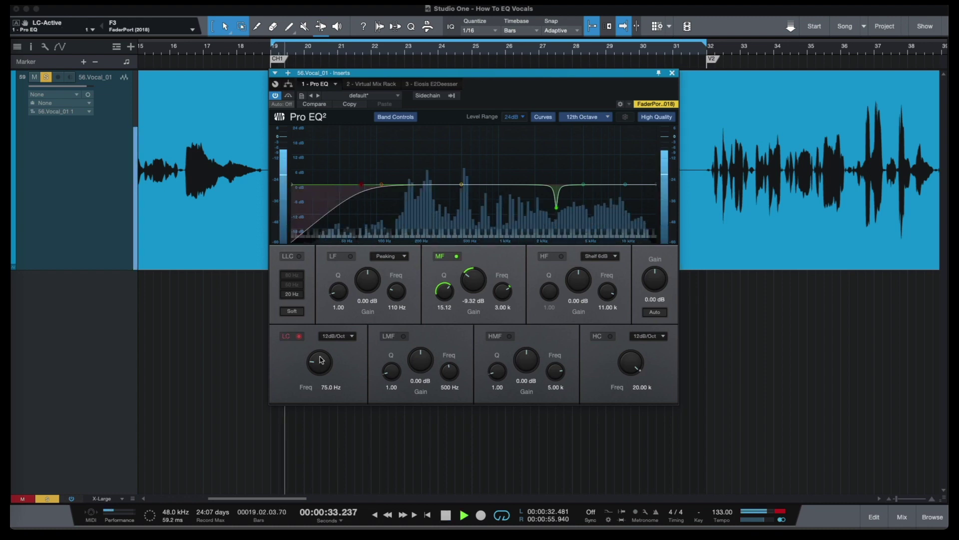
Set the low-cut (LC) filter to 197 Hz with a 24dB/Oct slope while the vocal plays.
left_click_drag(318, 363, 322, 353)
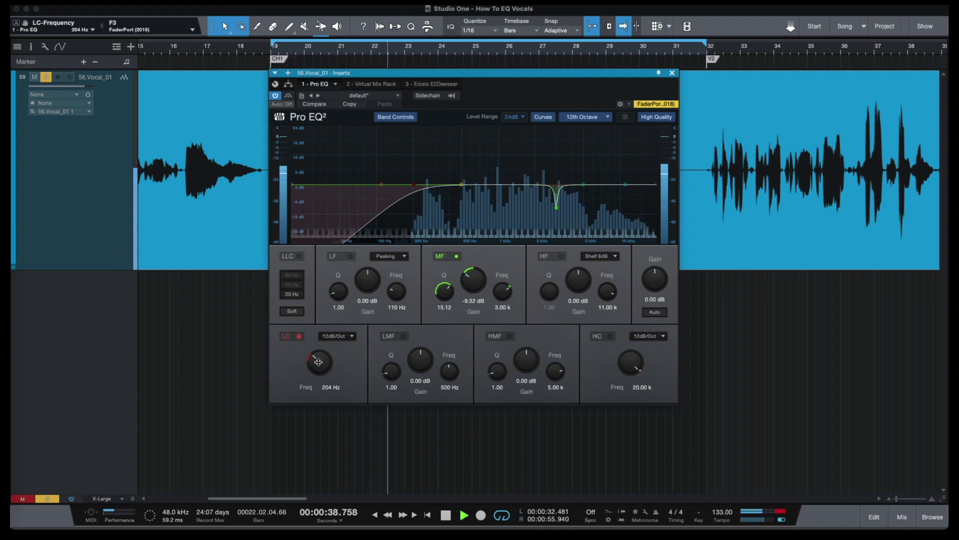
left_click_drag(318, 362, 318, 363)
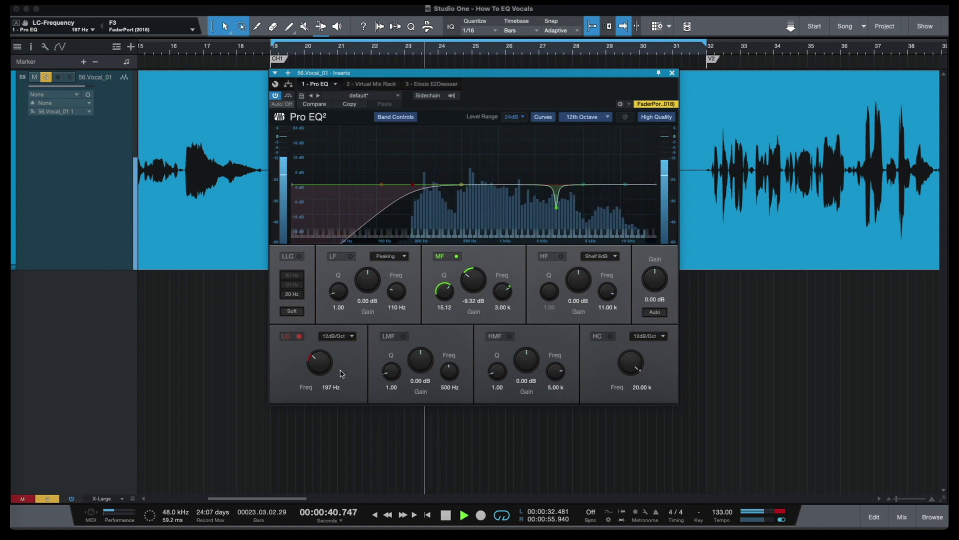
left_click(352, 336)
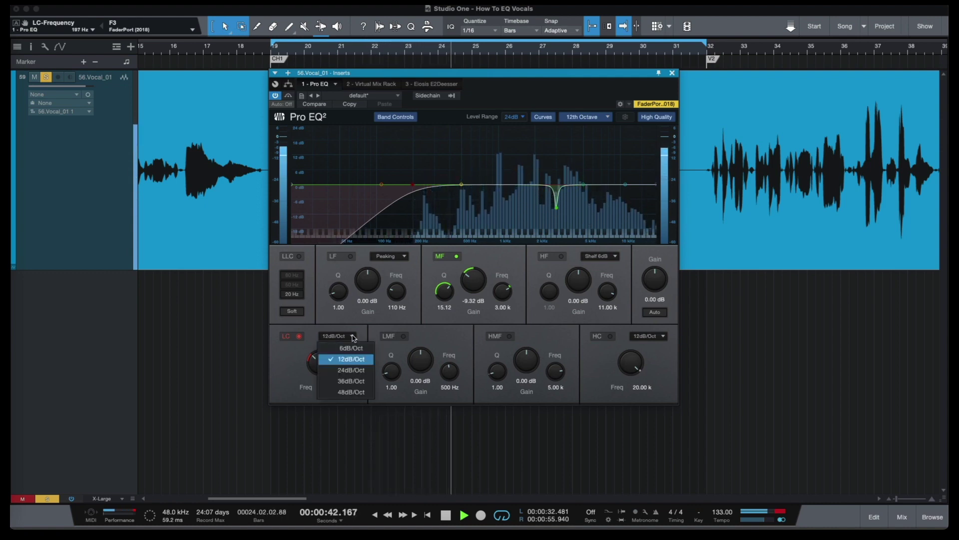
left_click(354, 369)
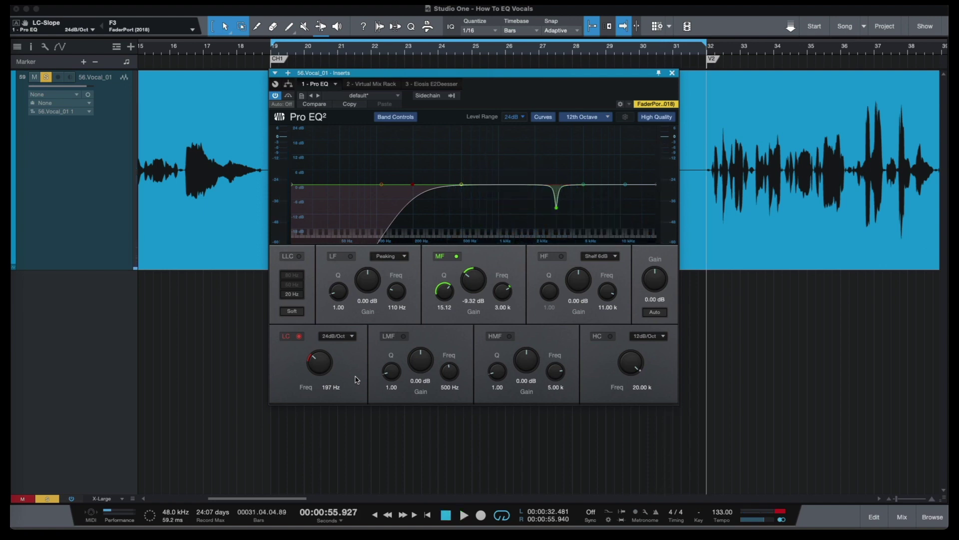
Add a broad LMF boost of 3.37 dB at 786 Hz with Q 0.50 while listening to the vocal.
key("space")
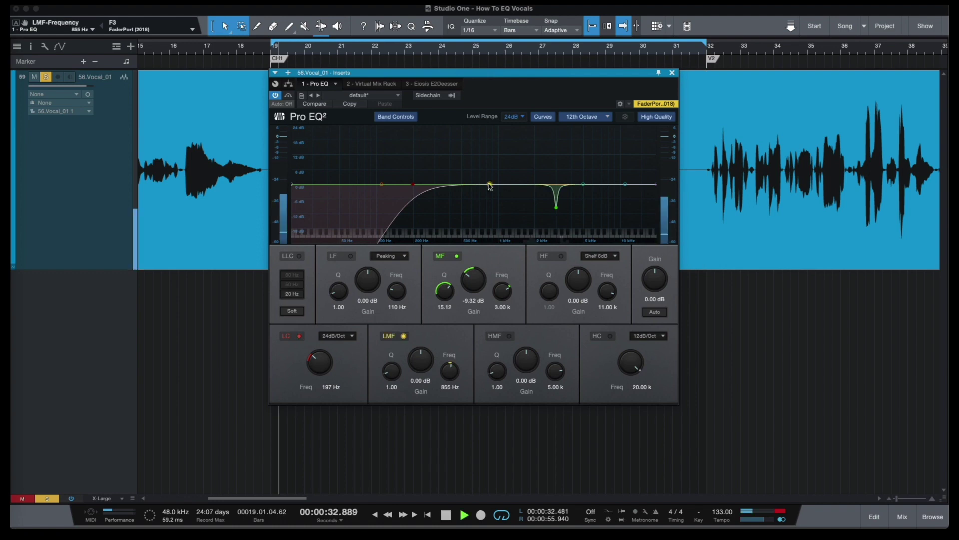
left_click_drag(489, 185, 490, 178)
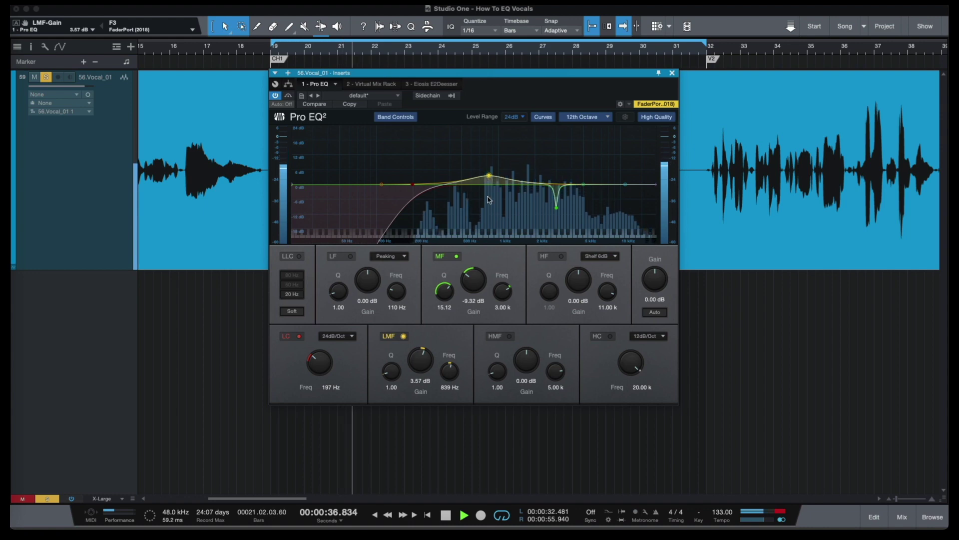
left_click_drag(391, 375, 389, 375)
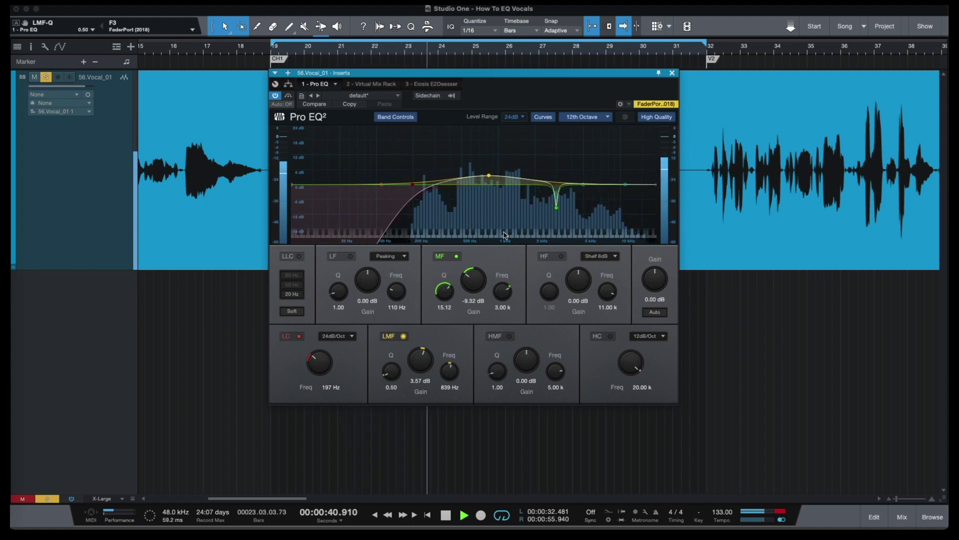
left_click_drag(489, 175, 489, 175)
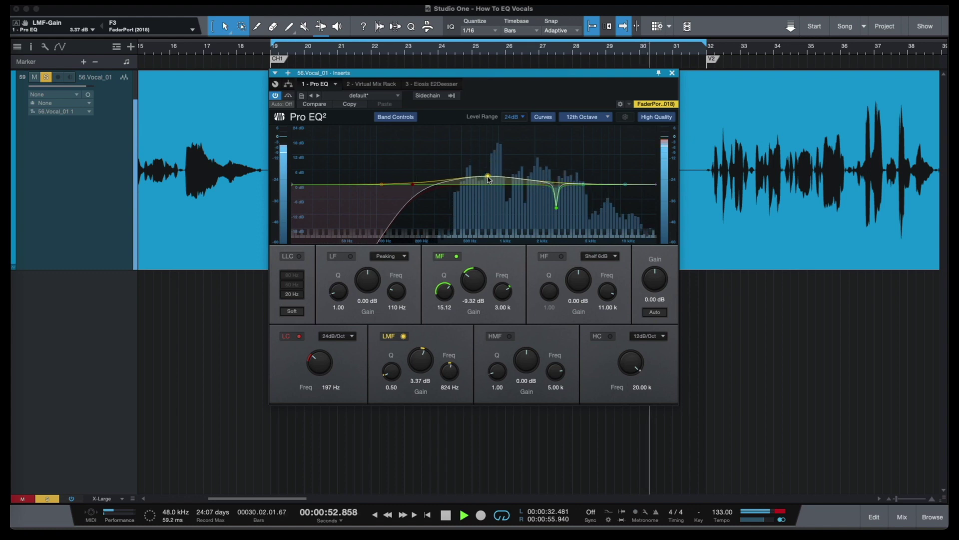
left_click_drag(489, 178, 487, 178)
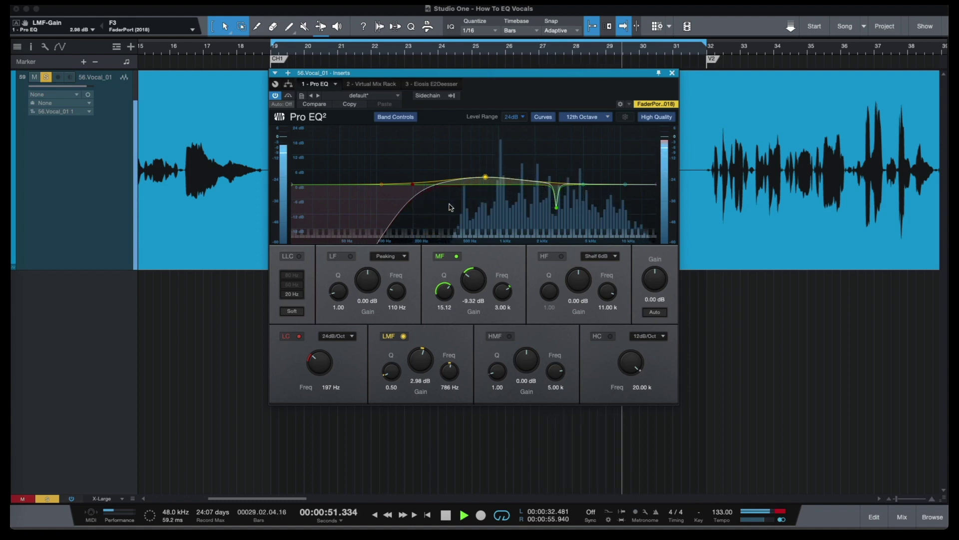
left_click_drag(486, 178, 487, 177)
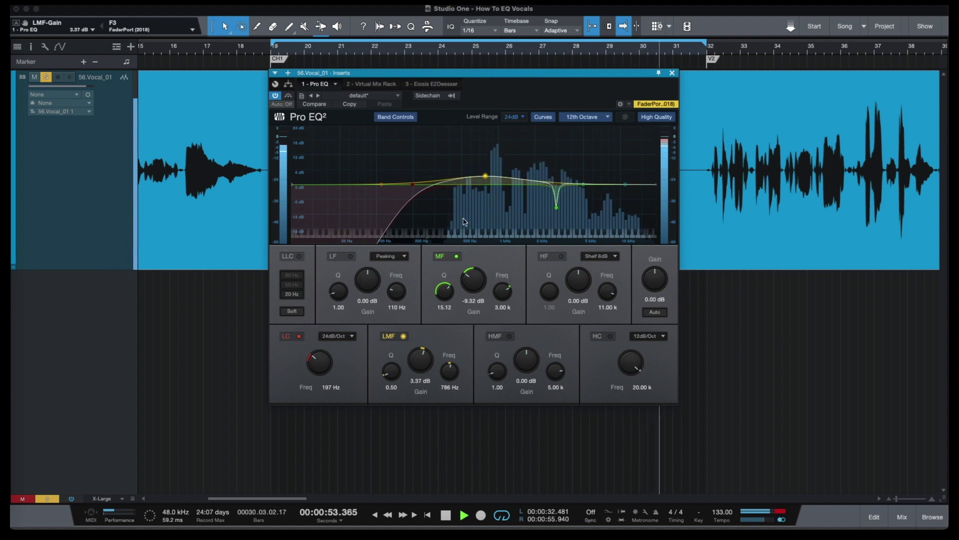
key("space")
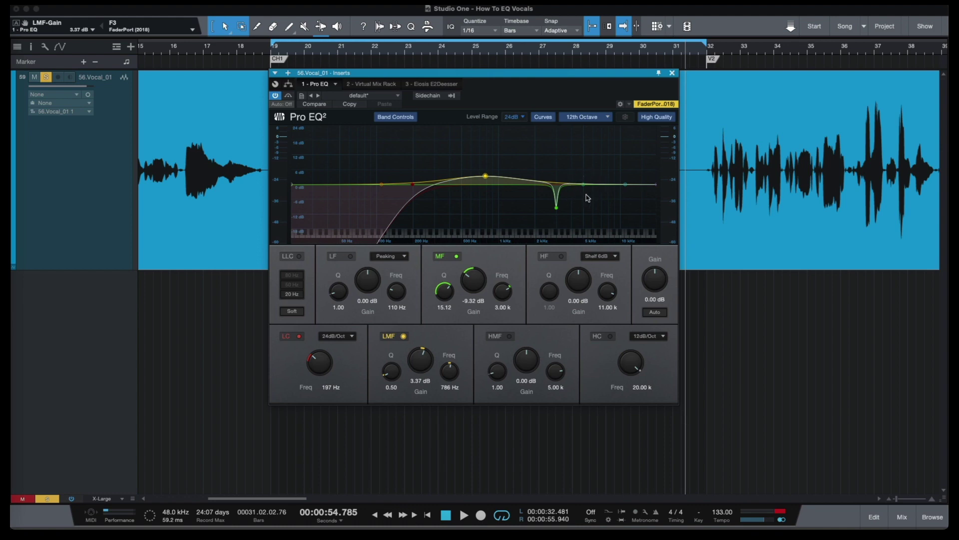
Boost the HMF band by 10.51 dB at 4.14 kHz during playback and narrow its Q to 7.21.
key("space")
left_click_drag(584, 185, 574, 160)
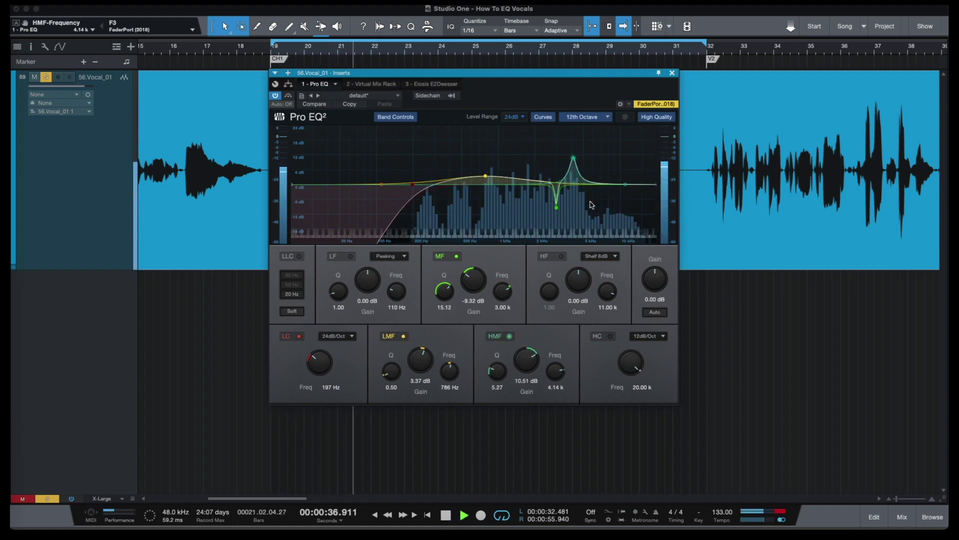
left_click_drag(494, 375, 494, 362)
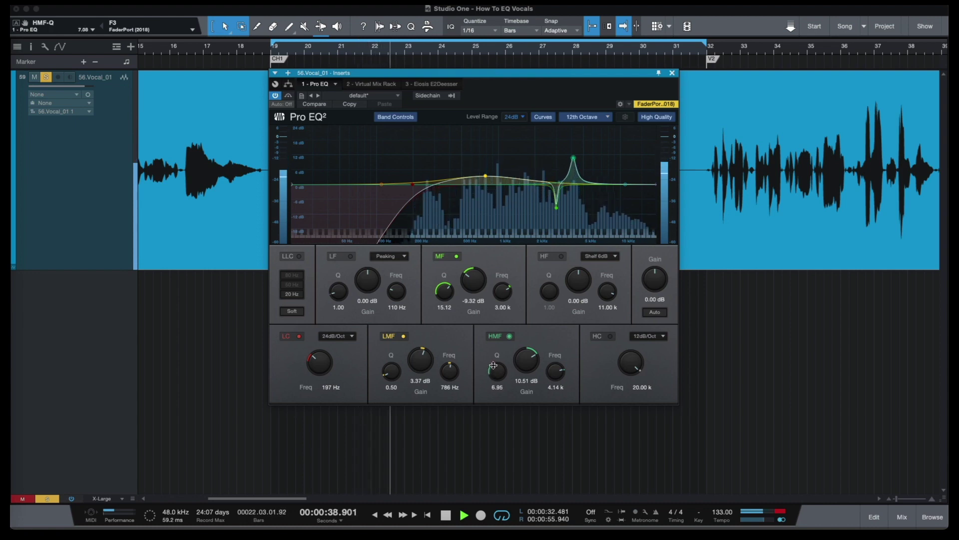
Turn the HMF band into a 4.56 dB cut at 3.98 kHz with Q 6.69 while listening to the vocal.
left_click_drag(574, 160, 576, 200)
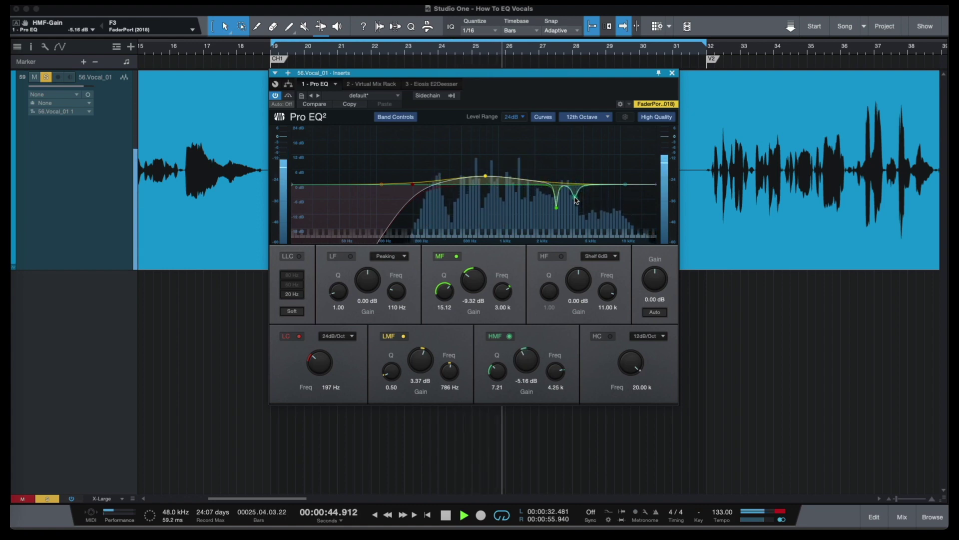
left_click_drag(496, 374, 496, 357)
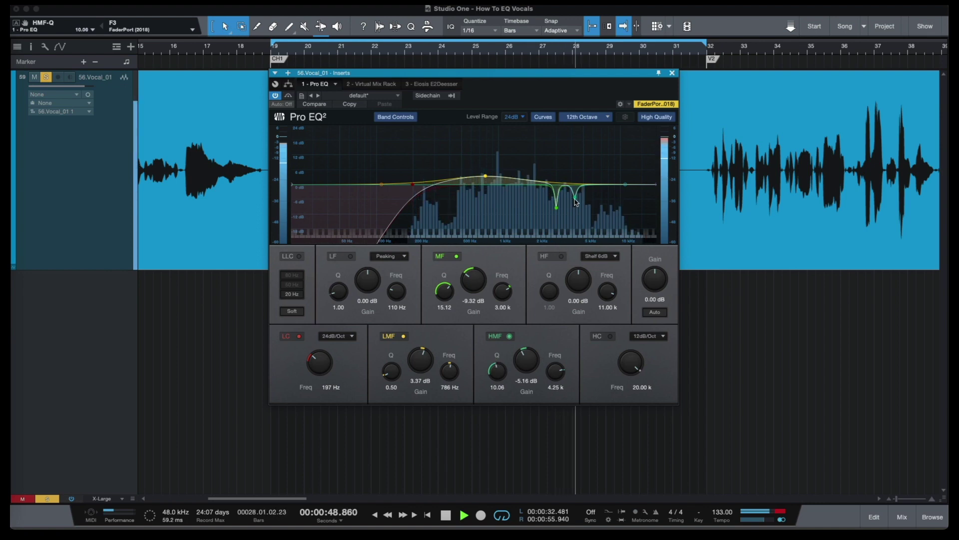
left_click_drag(575, 196, 573, 195)
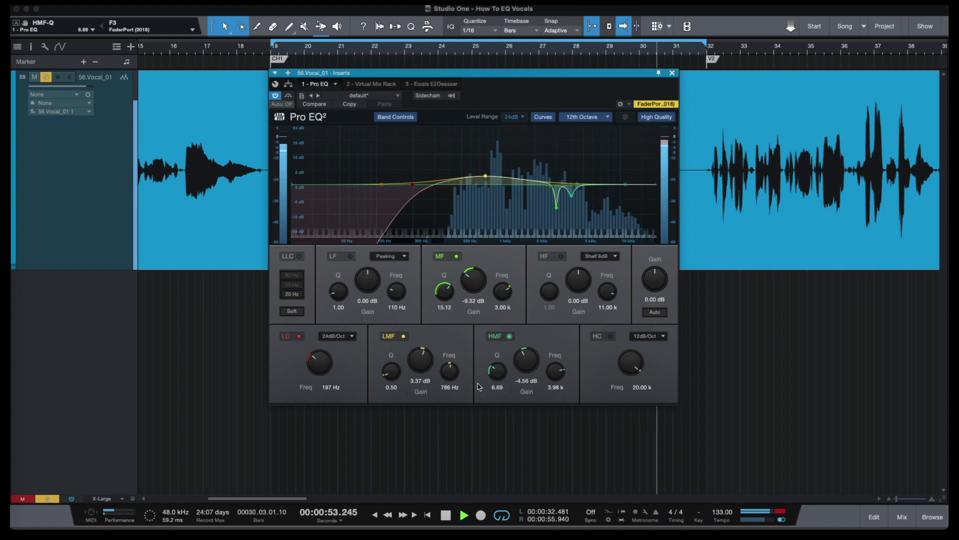
key("space")
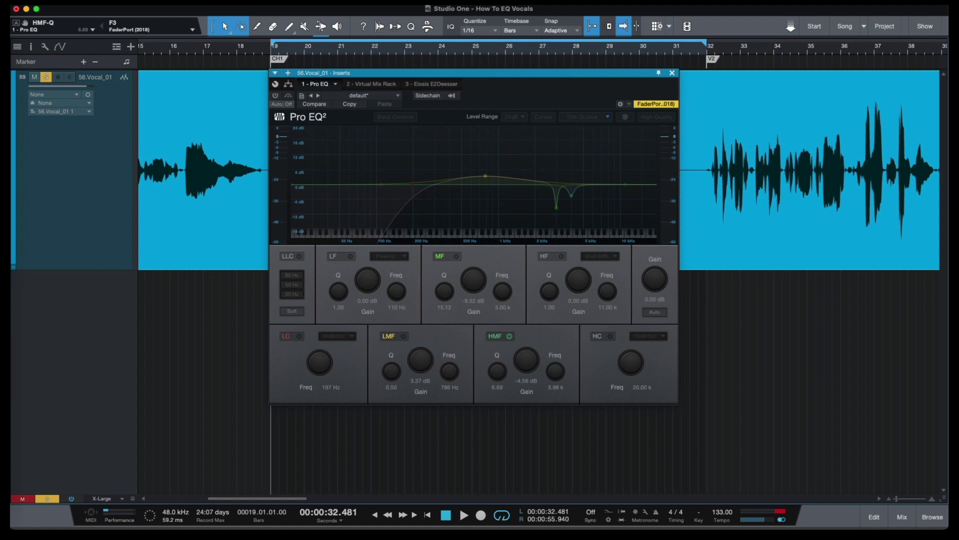
During playback, lower the LC frequency to 163 Hz and set the LMF boost to 4.36 dB at 778 Hz.
key("space")
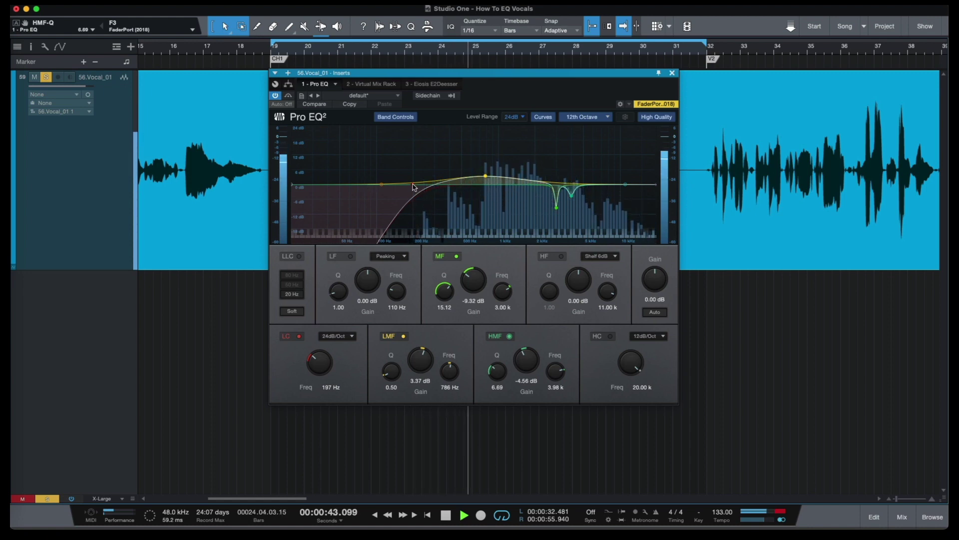
left_click_drag(413, 188, 402, 188)
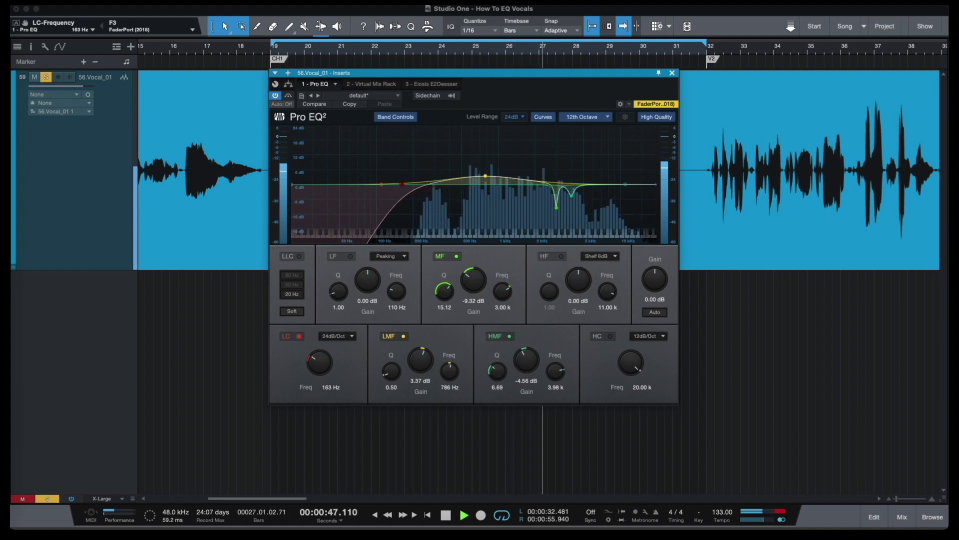
left_click_drag(486, 176, 485, 174)
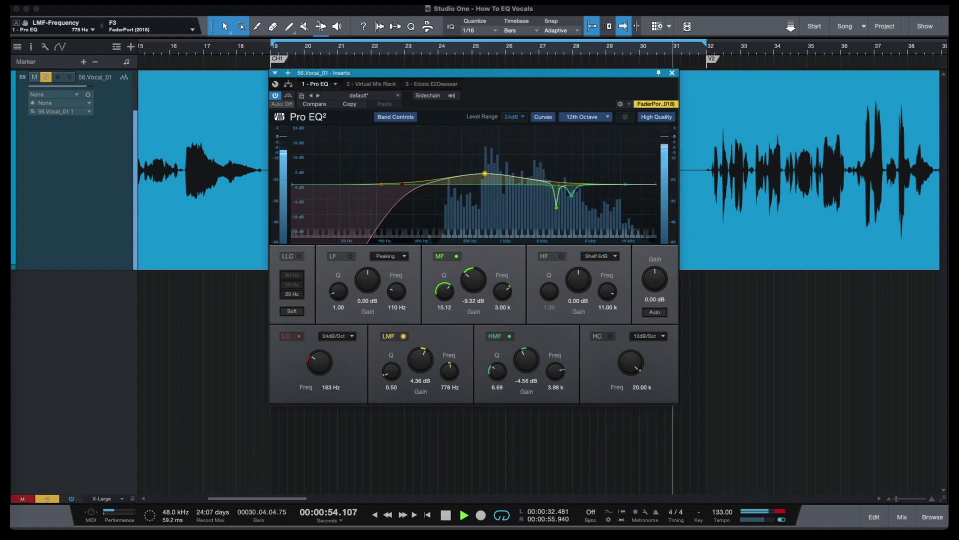
key("space")
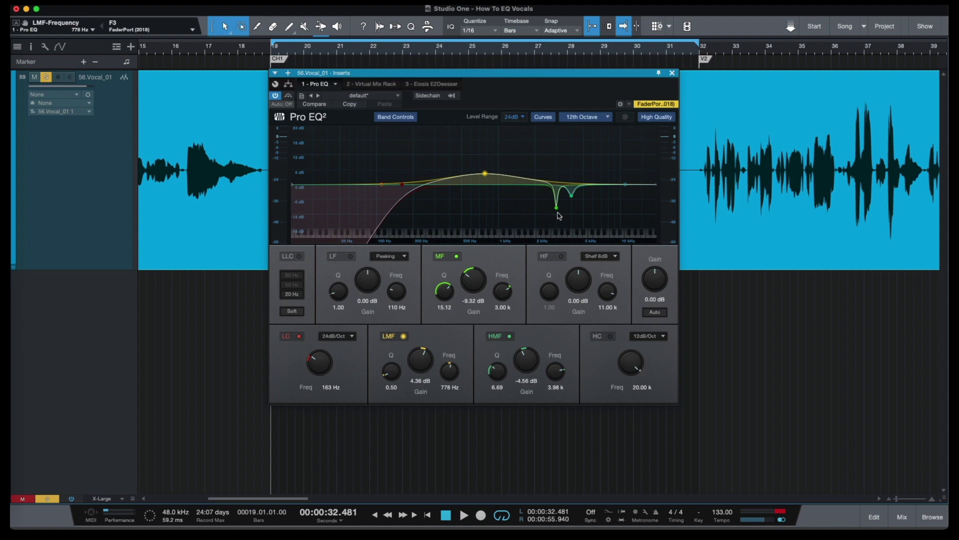
Add an HF shelf boost of 5.75 dB at 7.15 kHz.
left_click_drag(626, 185, 615, 195)
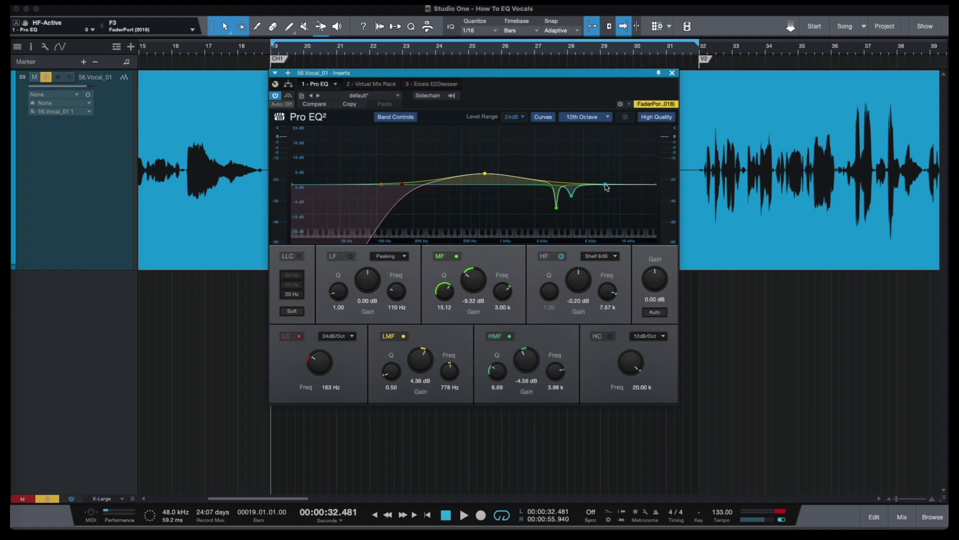
left_click_drag(605, 185, 602, 170)
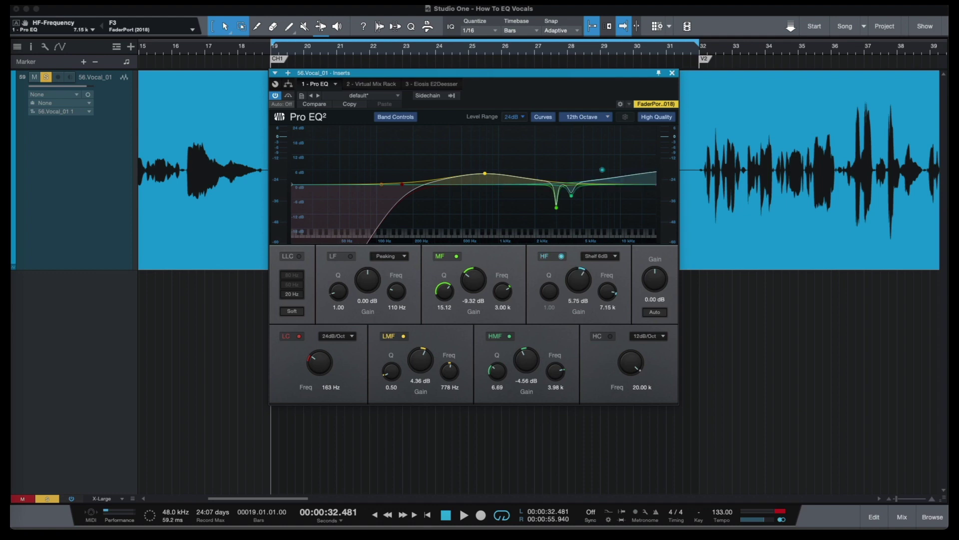